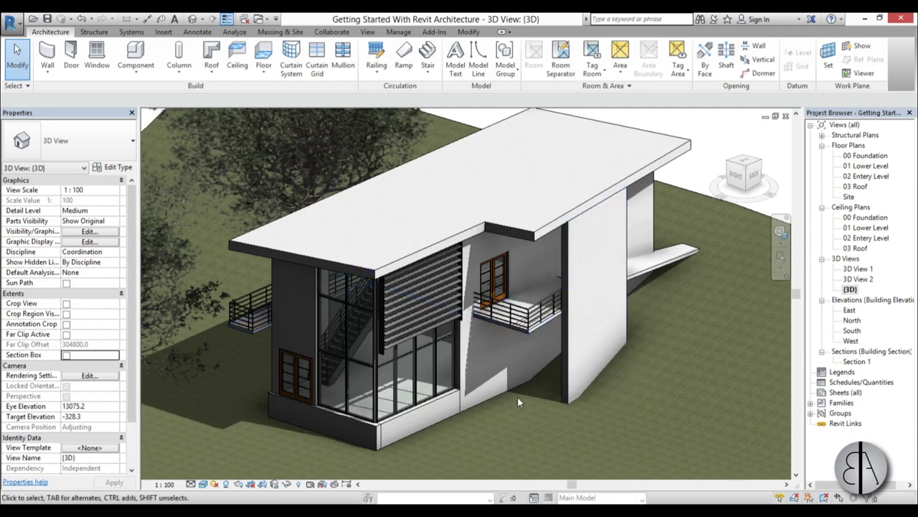
Step: Orbit the default 3D view to turn the house to a slightly different angle
{"action": "middle_click_drag", "start_coordinate": [517, 396], "coordinate": [507, 383], "text": "shift"}
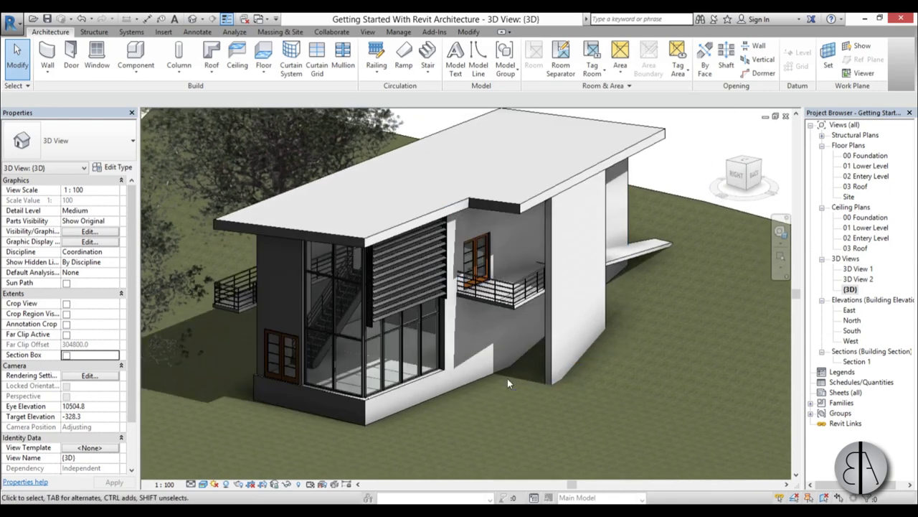
{"action": "double_click", "coordinate": [871, 282]}
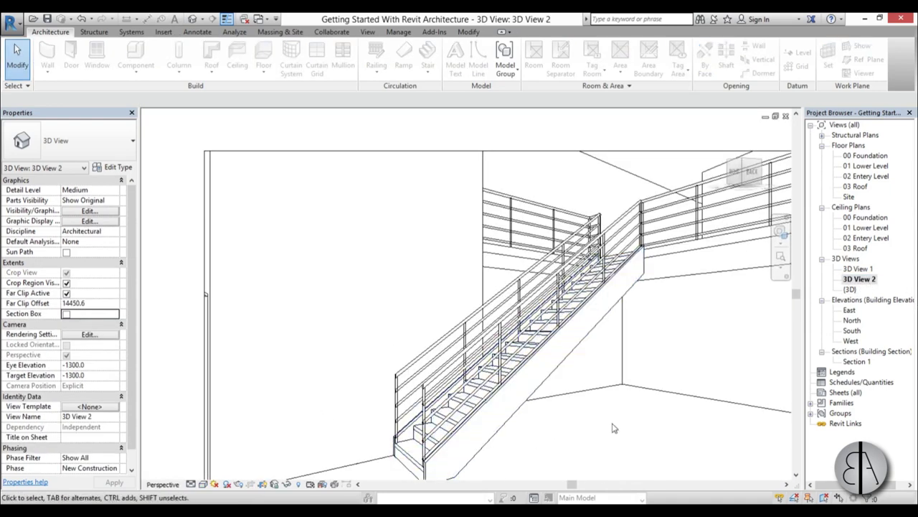
{"action": "scroll", "coordinate": [614, 428], "scroll_direction": "down", "scroll_amount": 2}
{"action": "scroll", "coordinate": [590, 404], "scroll_direction": "down", "scroll_amount": 2}
{"action": "scroll", "coordinate": [587, 409], "scroll_direction": "down", "scroll_amount": 2}
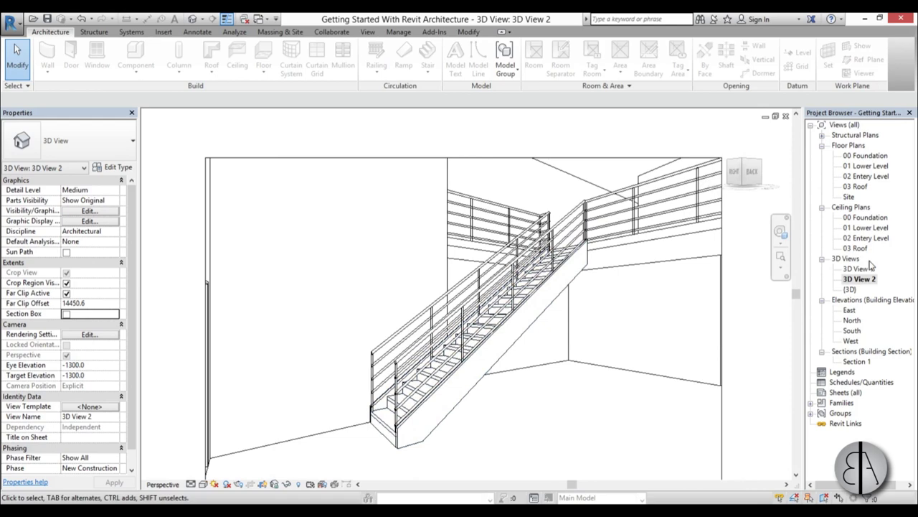
{"action": "double_click", "coordinate": [850, 290]}
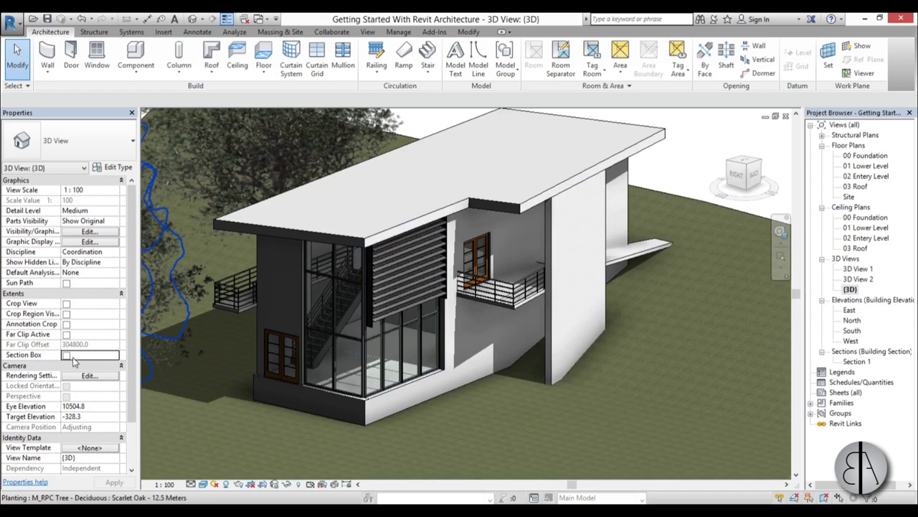
Step: Enable the view's section box and lower its top to cut through the house
{"action": "left_click", "coordinate": [66, 355]}
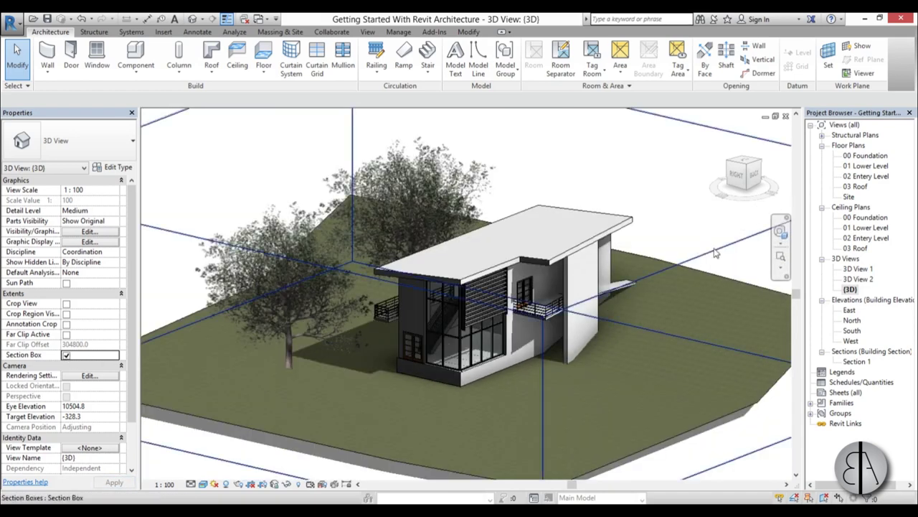
{"action": "left_click", "coordinate": [444, 188]}
{"action": "left_click_drag", "start_coordinate": [445, 187], "coordinate": [452, 287]}
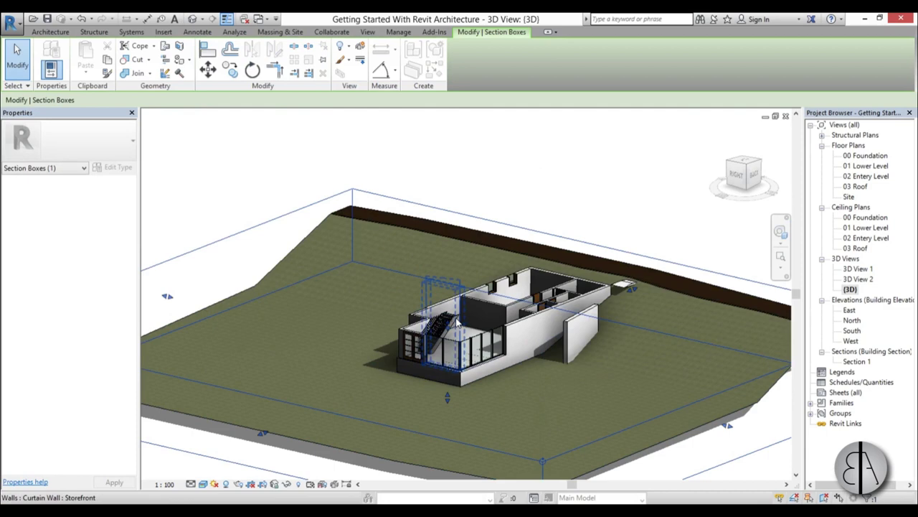
Step: Orbit and zoom into the cut house to look at the interior stair area
{"action": "mouse_move", "coordinate": [447, 396]}
{"action": "middle_mouse_down", "text": "shift"}
{"action": "mouse_move", "coordinate": [451, 322]}
{"action": "mouse_move", "coordinate": [472, 329]}
{"action": "middle_mouse_up", "text": "shift"}
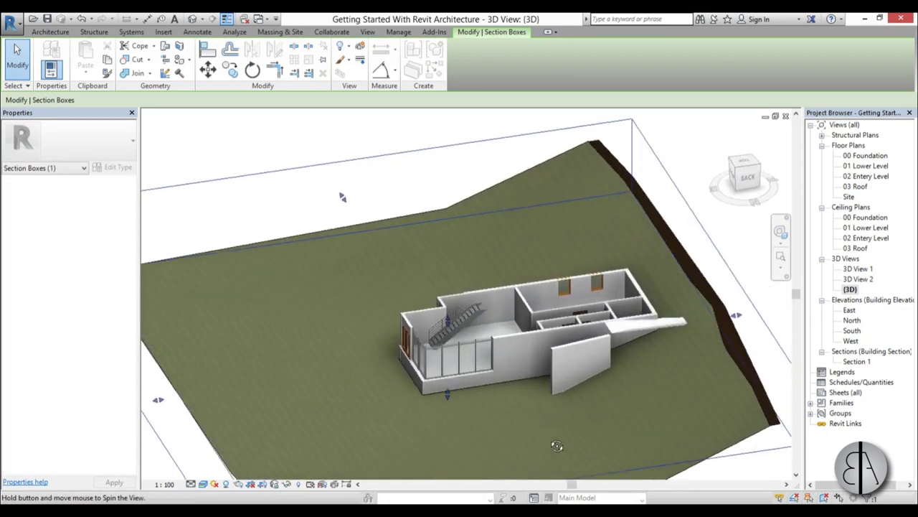
{"action": "scroll", "coordinate": [471, 329], "scroll_direction": "up", "scroll_amount": 4}
{"action": "scroll", "coordinate": [472, 328], "scroll_direction": "up", "scroll_amount": 3}
{"action": "key", "text": "Escape"}
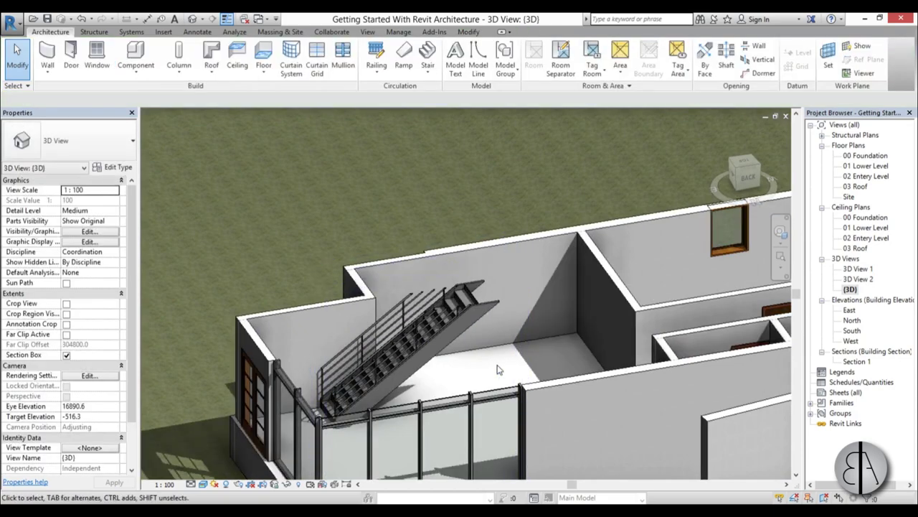
{"action": "mouse_move", "coordinate": [550, 369]}
{"action": "middle_mouse_down", "text": "shift"}
{"action": "mouse_move", "coordinate": [425, 381]}
{"action": "mouse_move", "coordinate": [345, 328]}
{"action": "mouse_move", "coordinate": [544, 357]}
{"action": "mouse_move", "coordinate": [466, 351]}
{"action": "middle_mouse_up", "text": "shift"}
{"action": "scroll", "coordinate": [484, 346], "scroll_direction": "up", "scroll_amount": 3}
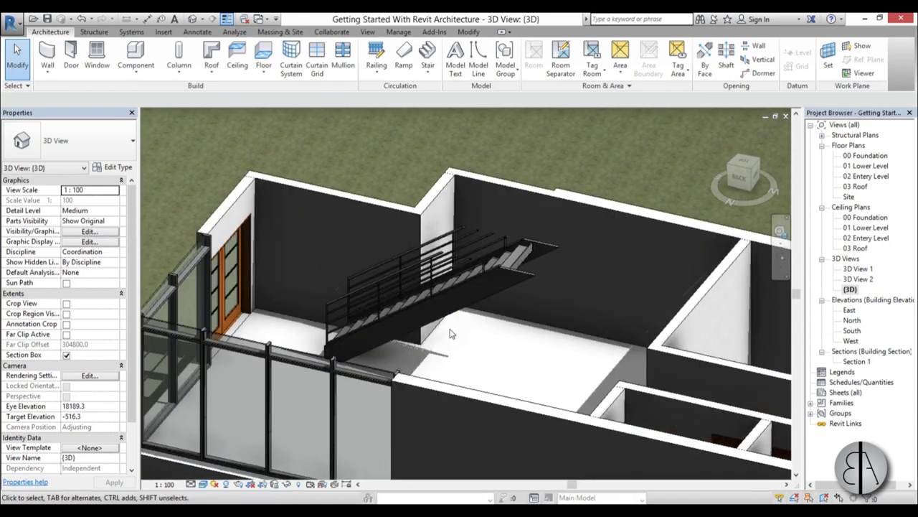
Step: Create a new decal type, keeping the default name 'New Decal'
{"action": "left_click", "coordinate": [163, 32]}
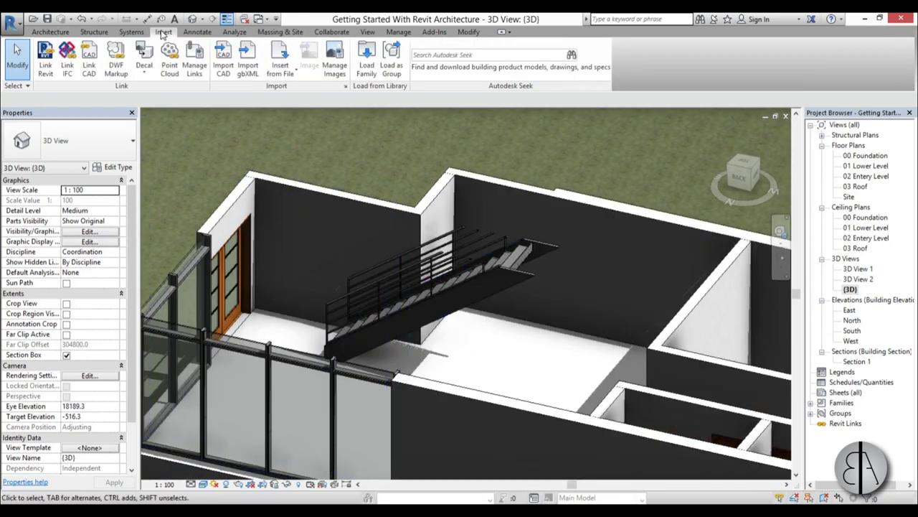
{"action": "left_click", "coordinate": [144, 74]}
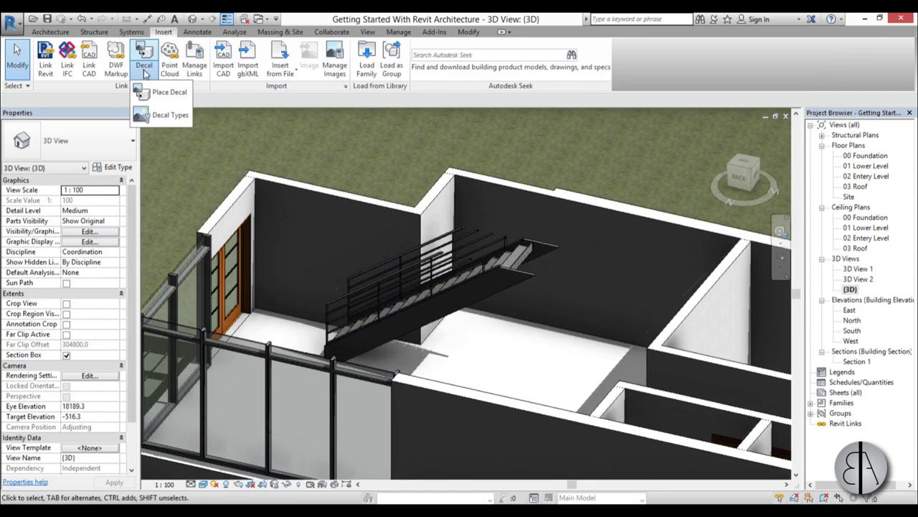
{"action": "left_click", "coordinate": [159, 114]}
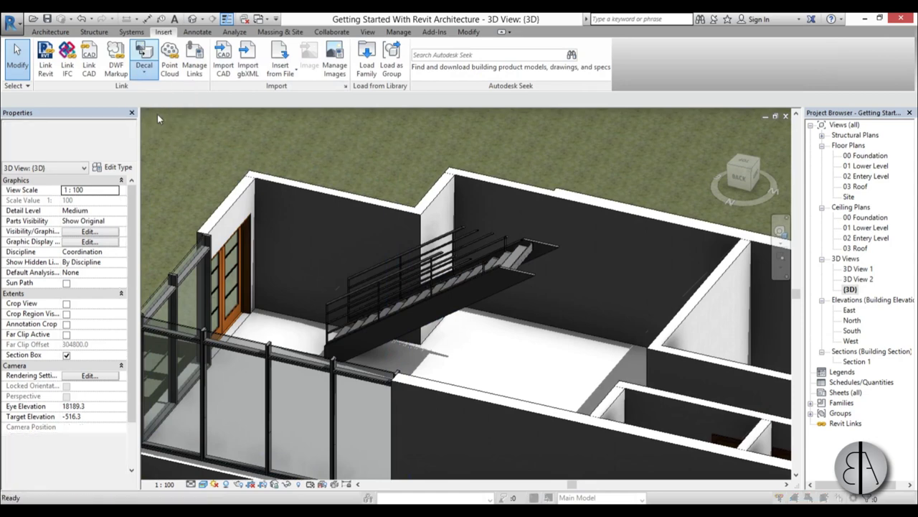
{"action": "left_click_drag", "start_coordinate": [404, 104], "coordinate": [404, 111]}
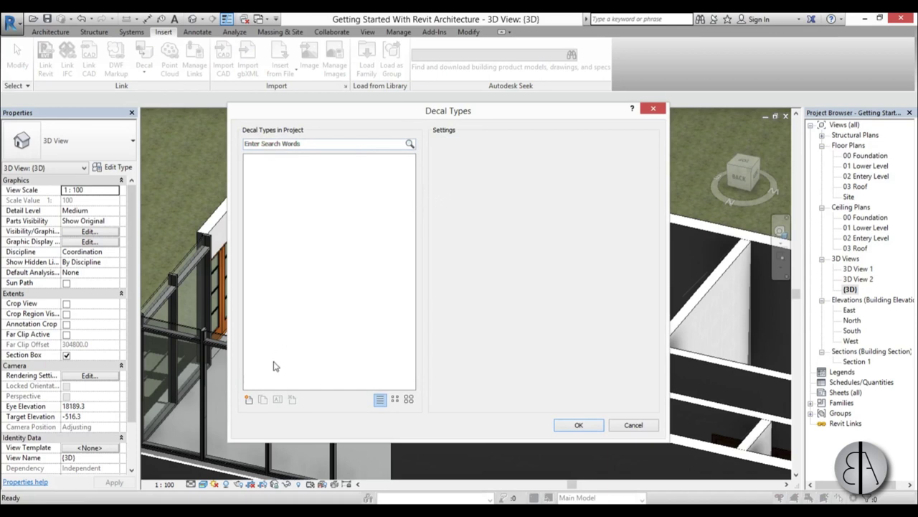
{"action": "left_click", "coordinate": [248, 400]}
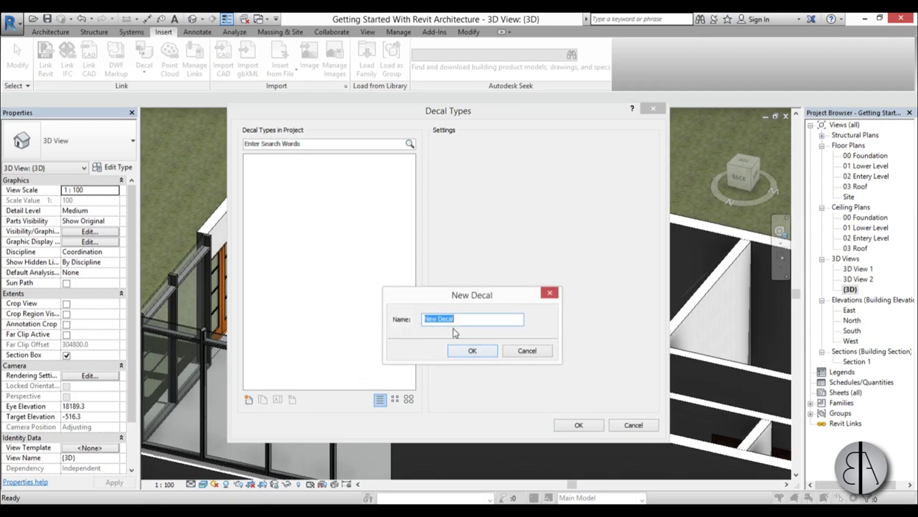
{"action": "left_click", "coordinate": [472, 352]}
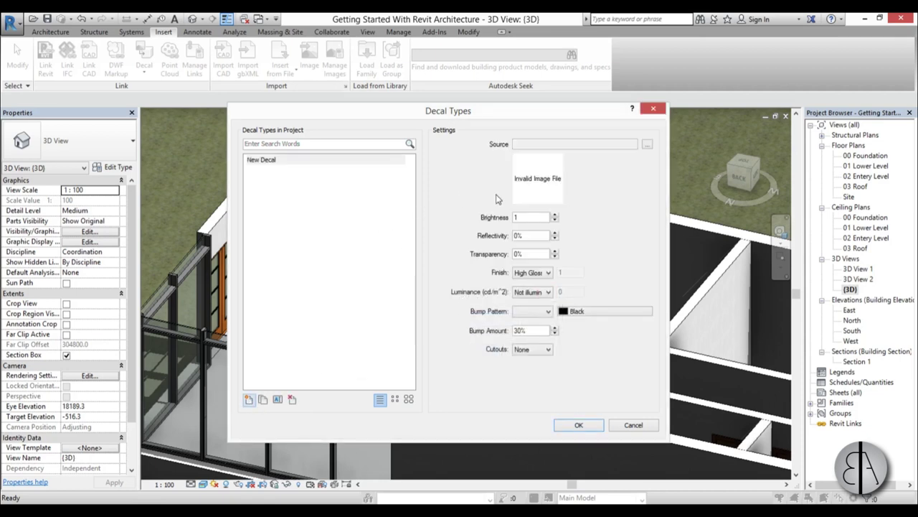
Step: Assign the Star Wars poster image as New Decal's source
{"action": "left_click", "coordinate": [647, 145]}
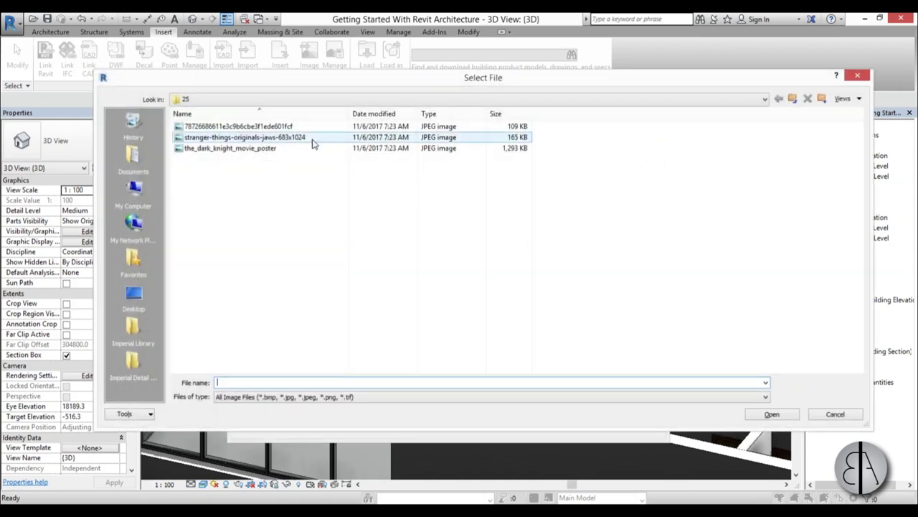
{"action": "left_click", "coordinate": [282, 127]}
{"action": "left_click", "coordinate": [781, 416]}
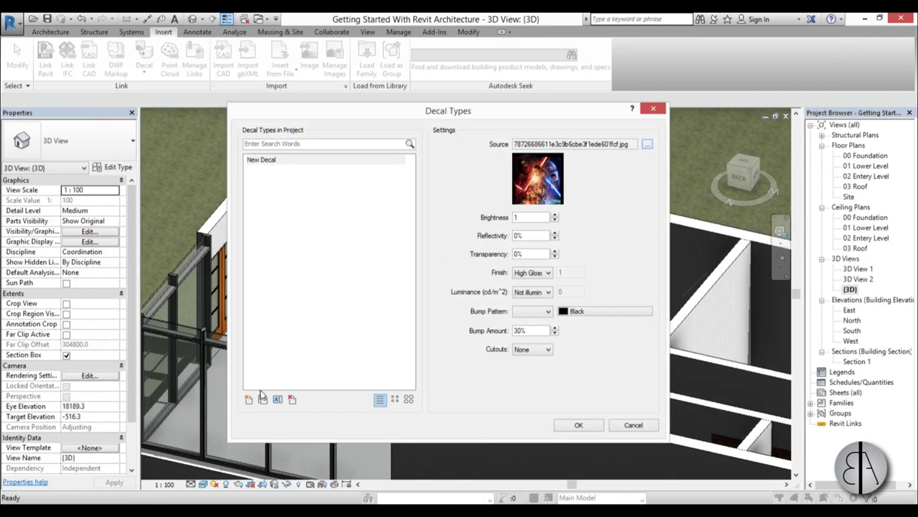
Step: Create decal type New Decal 2 with the Jaws poster as its source
{"action": "left_click", "coordinate": [248, 399]}
{"action": "left_click", "coordinate": [474, 351]}
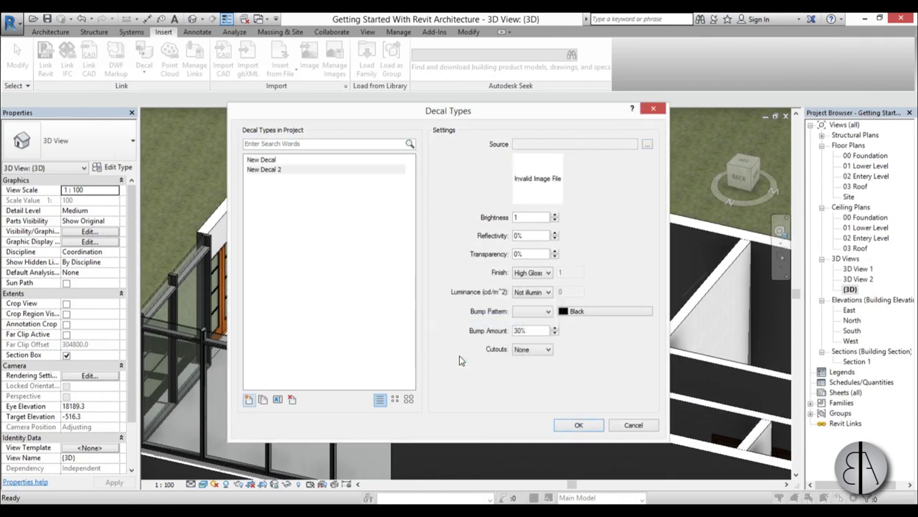
{"action": "left_click", "coordinate": [647, 144]}
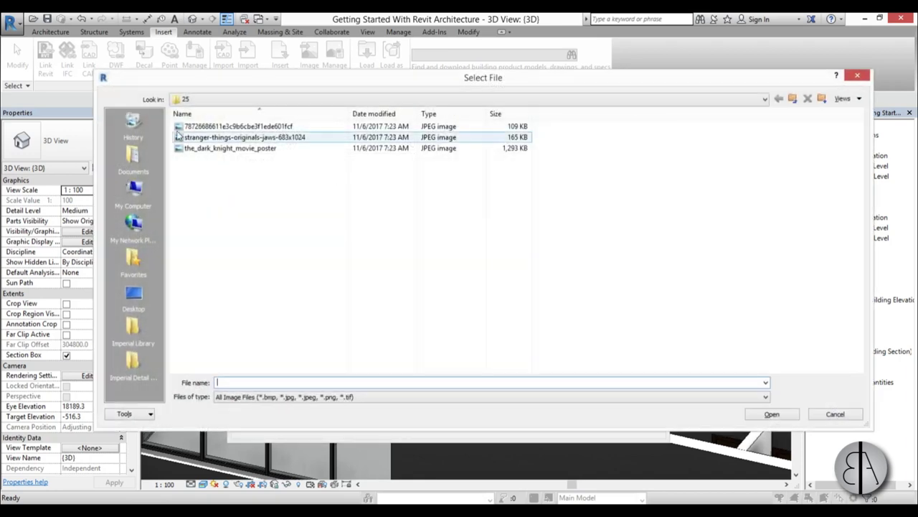
{"action": "left_click", "coordinate": [771, 415]}
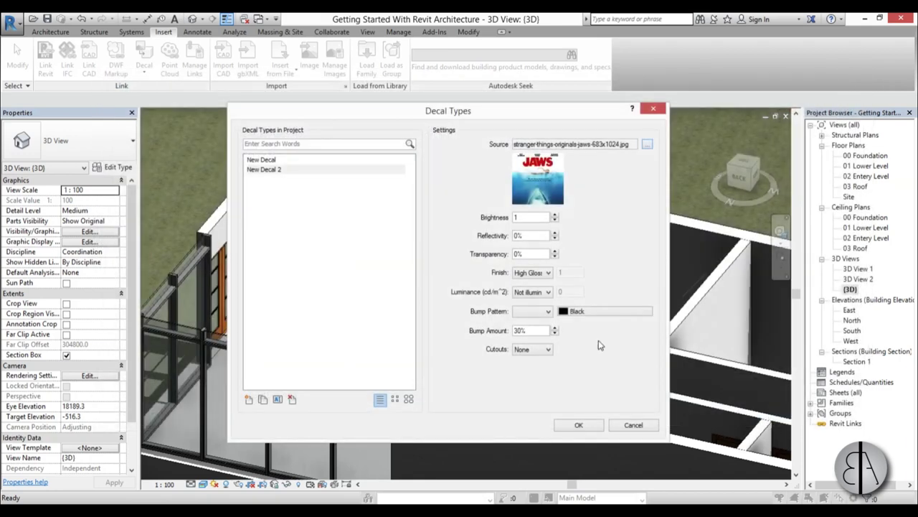
Step: Create New Decal 3 with the Dark Knight poster as its source
{"action": "left_click", "coordinate": [248, 399]}
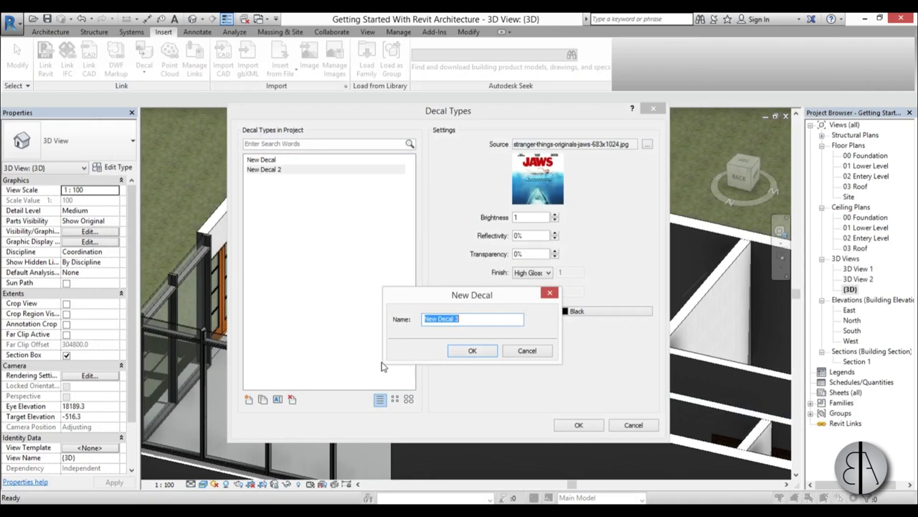
{"action": "left_click", "coordinate": [475, 352]}
{"action": "left_click", "coordinate": [648, 145]}
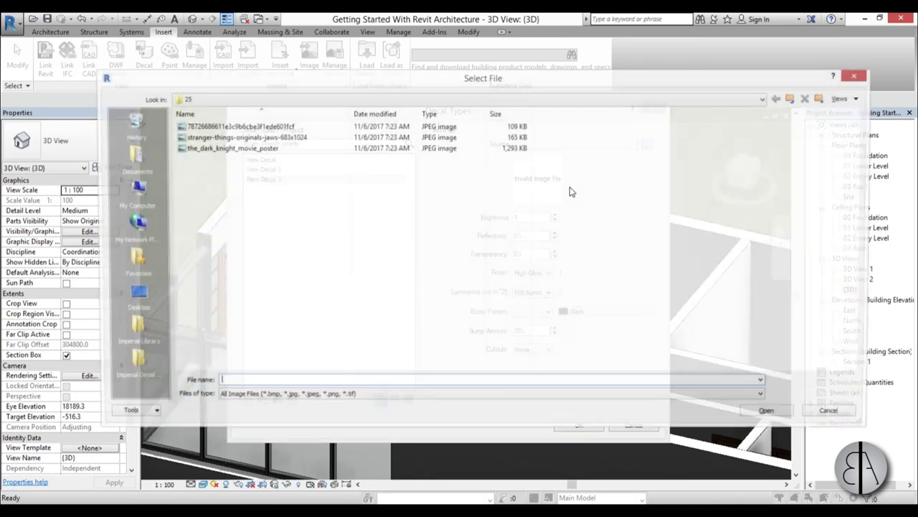
{"action": "left_click", "coordinate": [195, 148]}
{"action": "left_click", "coordinate": [767, 415]}
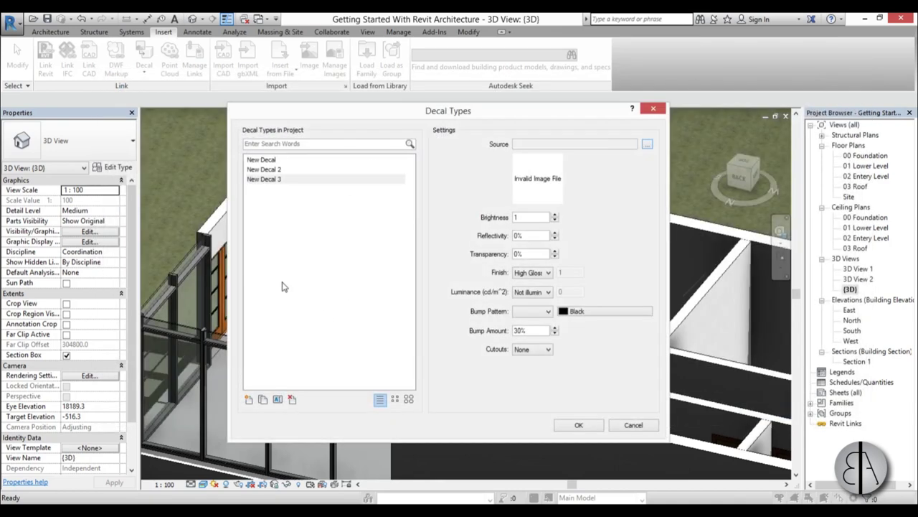
{"action": "left_click", "coordinate": [263, 161]}
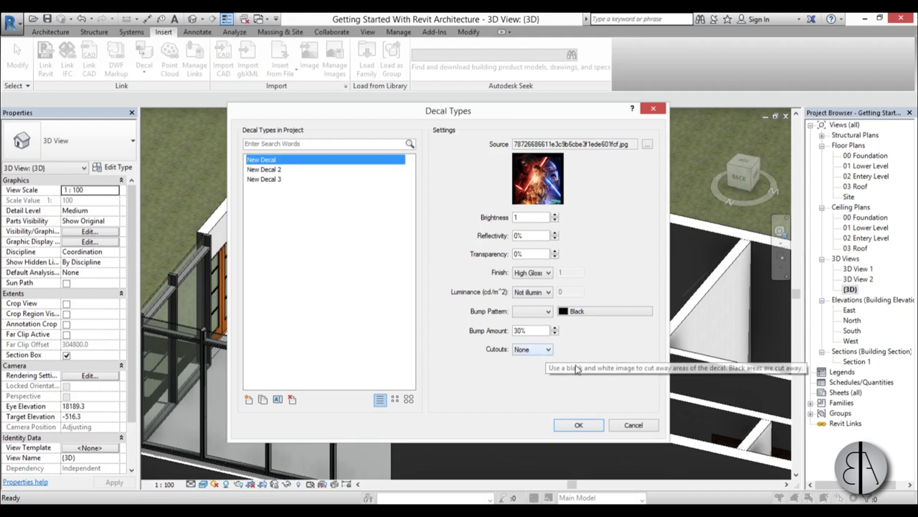
Step: Place the New Decal Star Wars poster on the wall beside the glazed door
{"action": "left_click", "coordinate": [580, 425]}
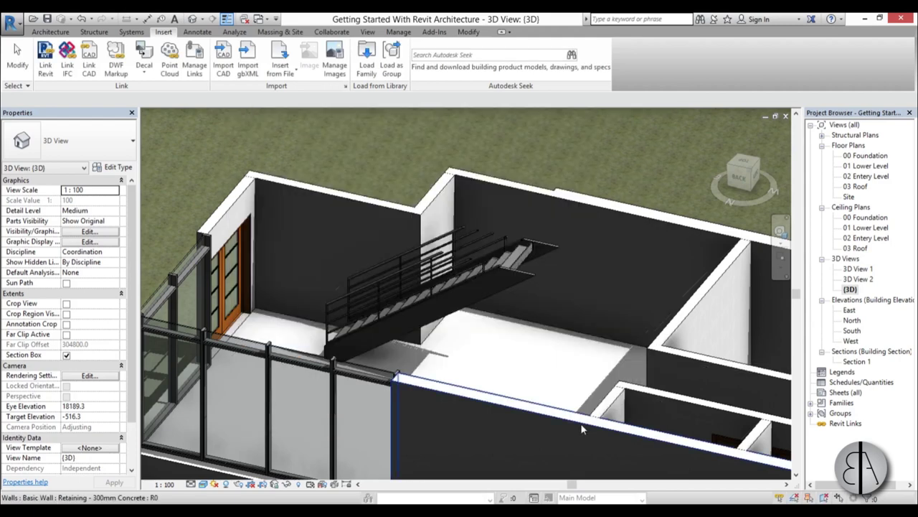
{"action": "left_click", "coordinate": [145, 70]}
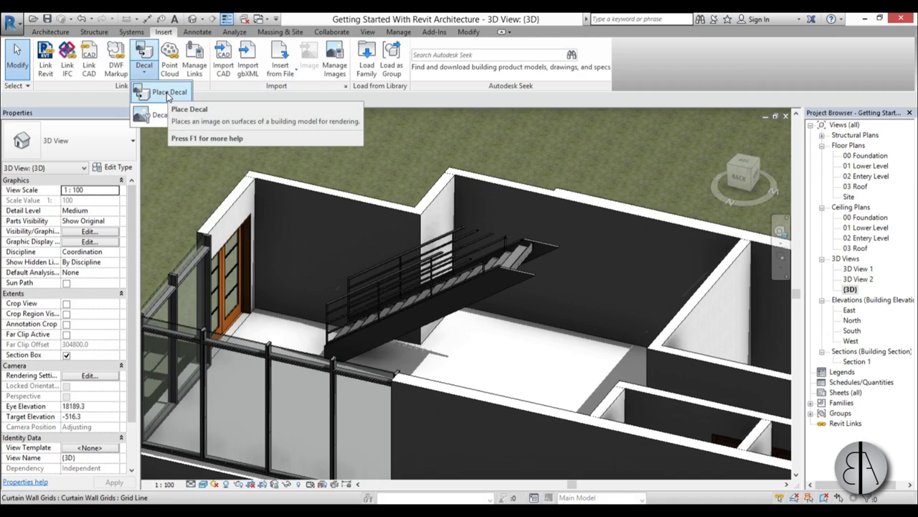
{"action": "left_click", "coordinate": [168, 94]}
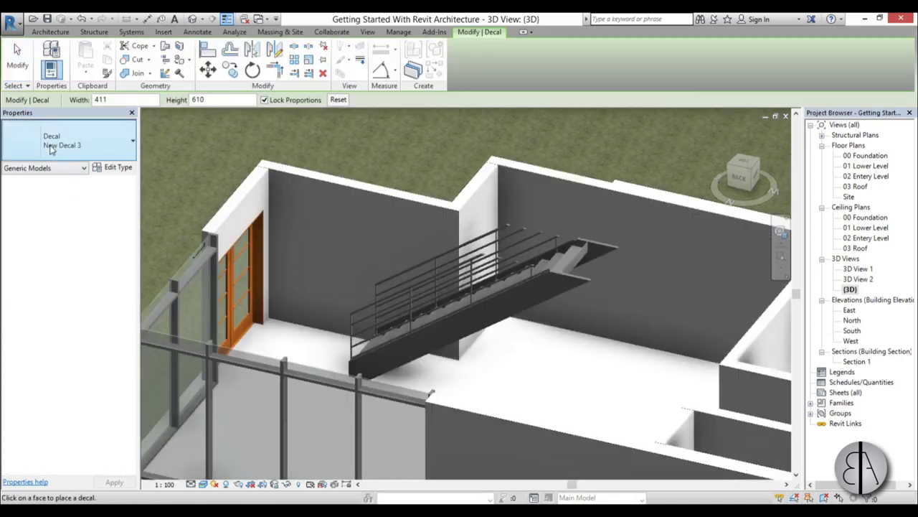
{"action": "left_click", "coordinate": [62, 143]}
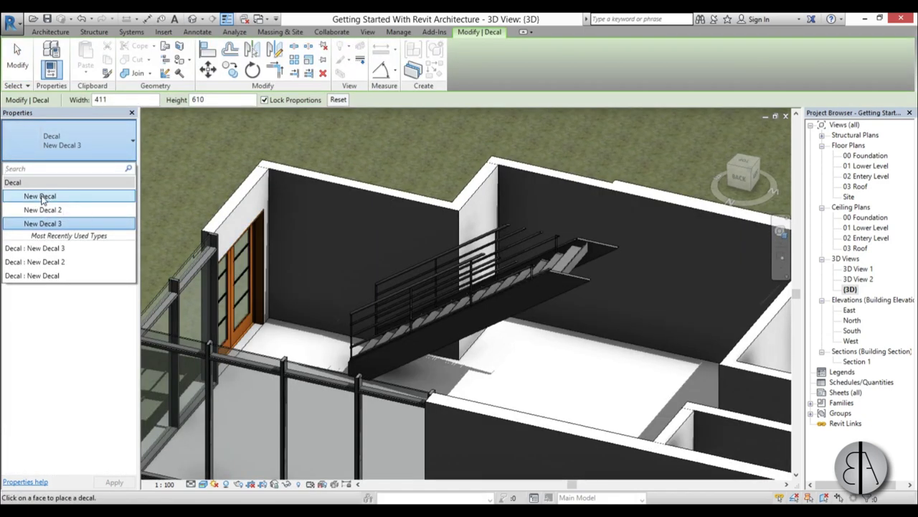
{"action": "left_click", "coordinate": [42, 198]}
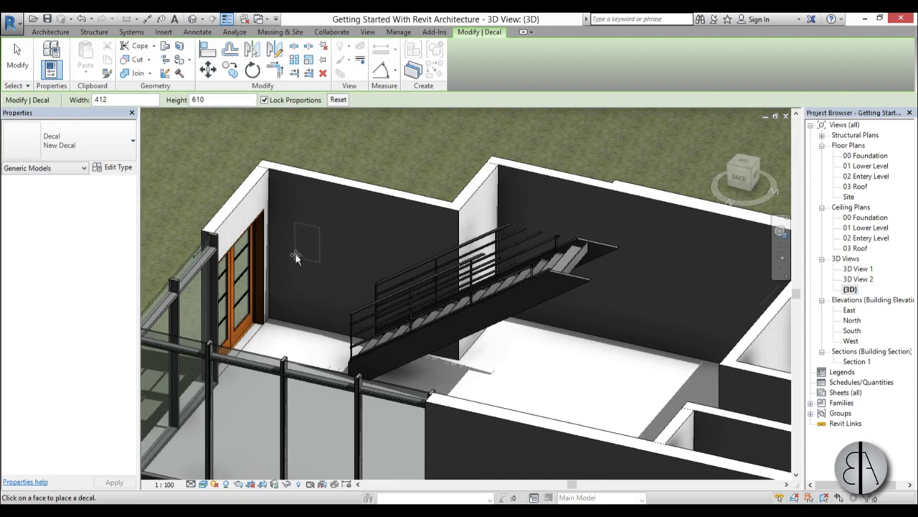
{"action": "left_click", "coordinate": [288, 279]}
{"action": "left_click", "coordinate": [290, 281]}
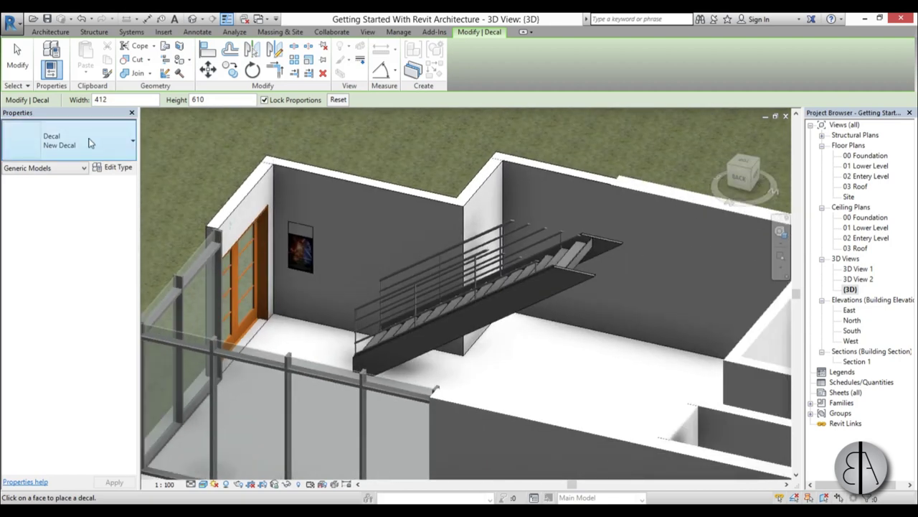
Step: Place the Jaws (New Decal 2) and Batman (New Decal 3) decals near the stair
{"action": "left_click", "coordinate": [90, 144]}
{"action": "left_click", "coordinate": [62, 210]}
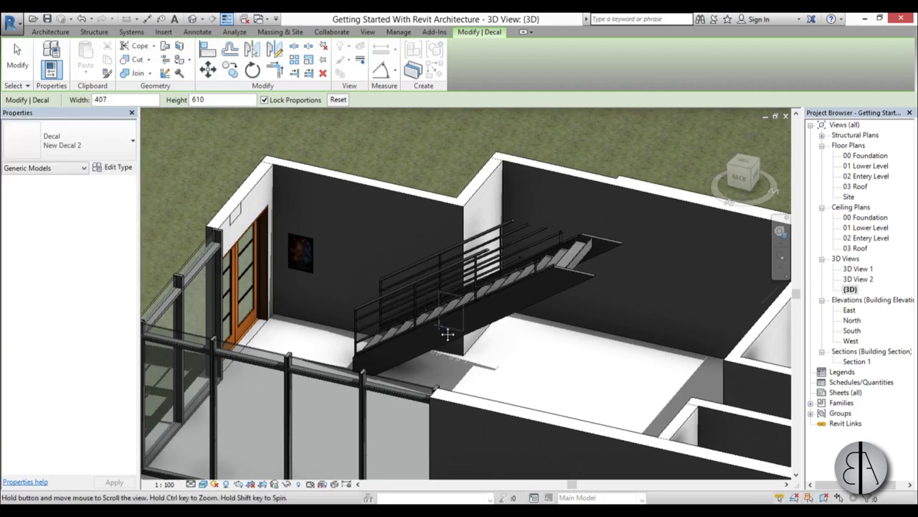
{"action": "middle_click_drag", "start_coordinate": [447, 333], "coordinate": [420, 287], "text": "shift"}
{"action": "scroll", "coordinate": [424, 256], "scroll_direction": "up", "scroll_amount": 3}
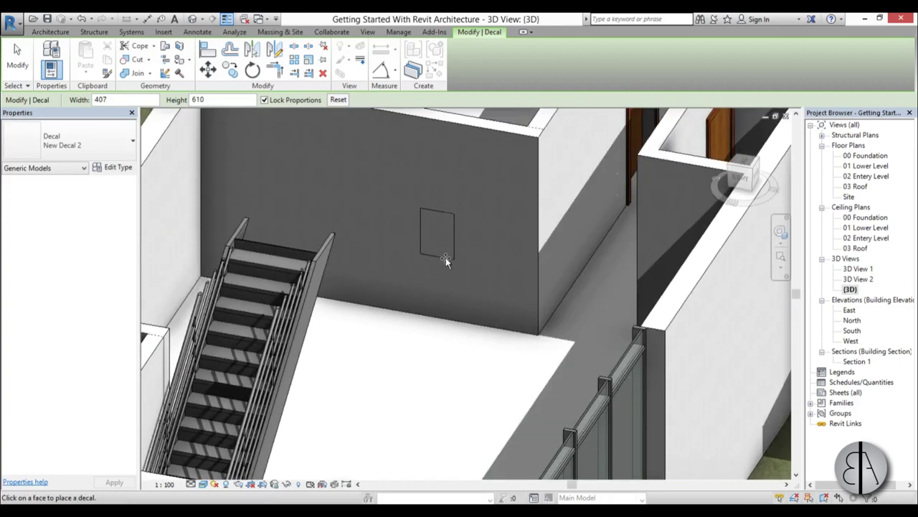
{"action": "left_click", "coordinate": [471, 240]}
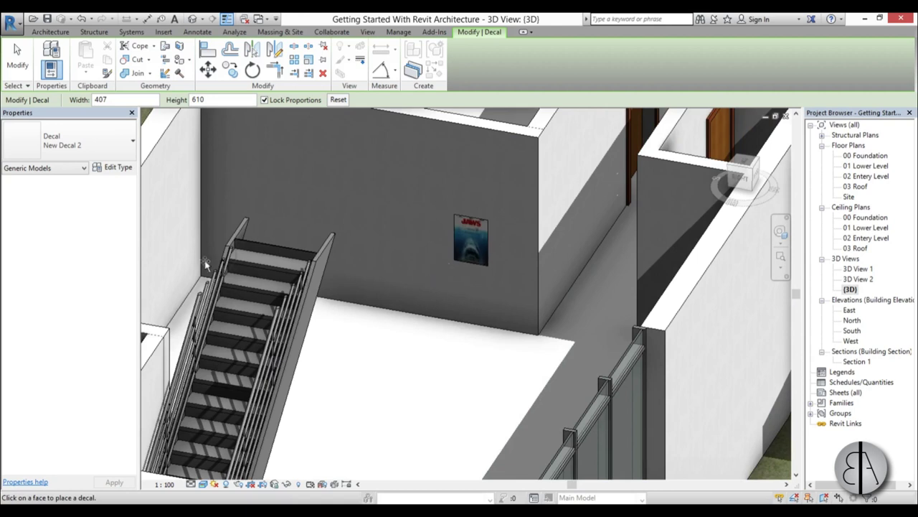
{"action": "left_click", "coordinate": [79, 140]}
{"action": "left_click", "coordinate": [43, 223]}
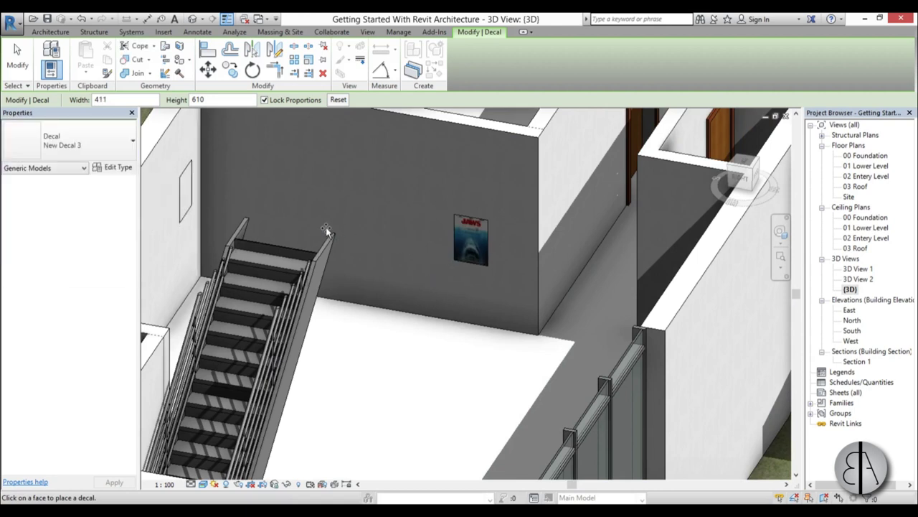
{"action": "left_click", "coordinate": [343, 210]}
Step: Enlarge the Jaws decal to poster size and move it down and left
{"action": "key", "text": "Escape"}
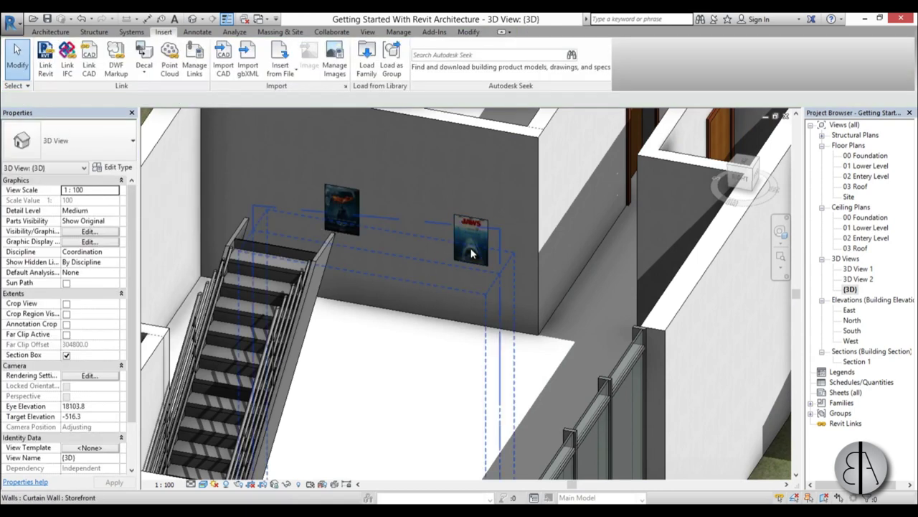
{"action": "left_click", "coordinate": [474, 236]}
{"action": "left_click_drag", "start_coordinate": [455, 216], "coordinate": [410, 147]}
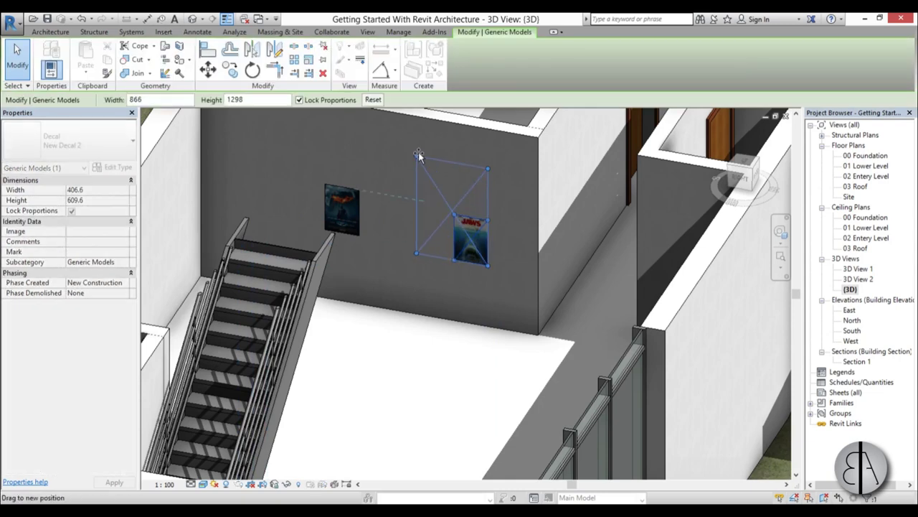
{"action": "key", "text": "Escape"}
{"action": "left_click", "coordinate": [440, 213]}
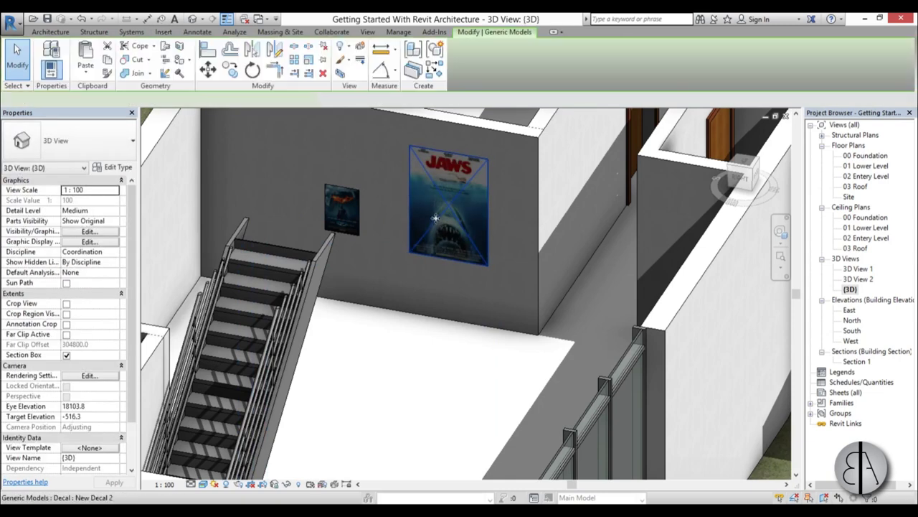
{"action": "left_click_drag", "start_coordinate": [440, 212], "coordinate": [427, 230]}
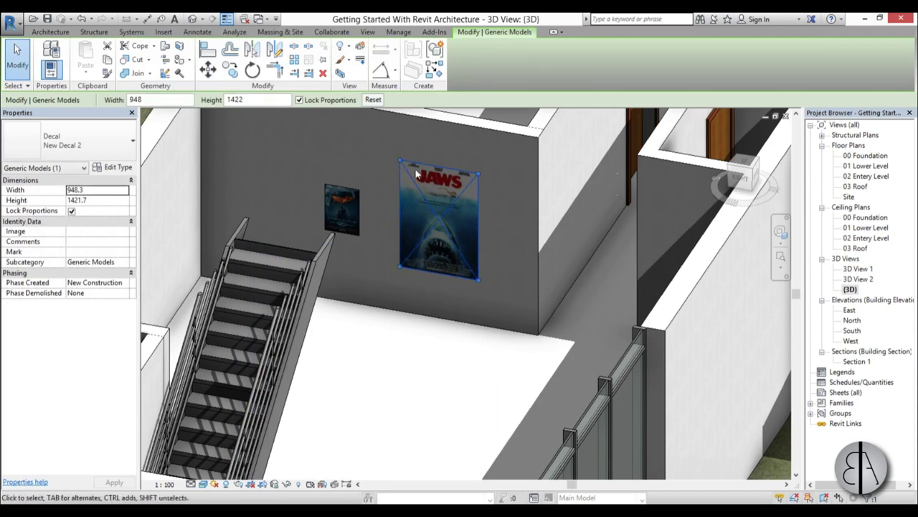
{"action": "key", "text": "Escape"}
{"action": "left_click", "coordinate": [410, 188]}
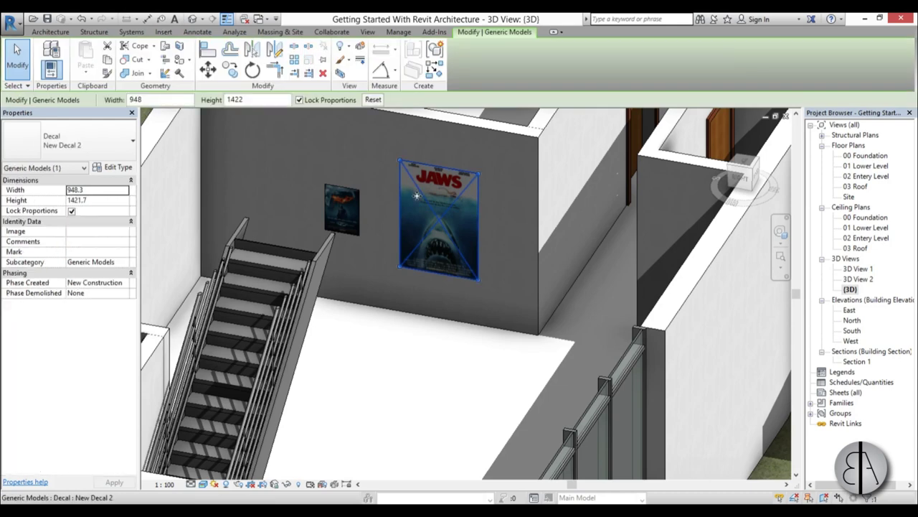
Step: Enlarge the Batman decal to match the Jaws poster
{"action": "left_click", "coordinate": [345, 204]}
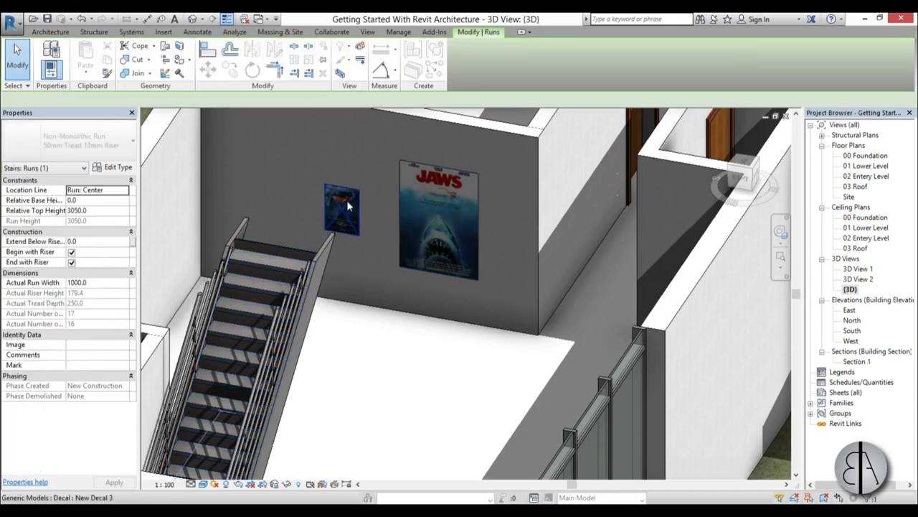
{"action": "left_click", "coordinate": [343, 198]}
{"action": "left_click_drag", "start_coordinate": [360, 234], "coordinate": [362, 257]}
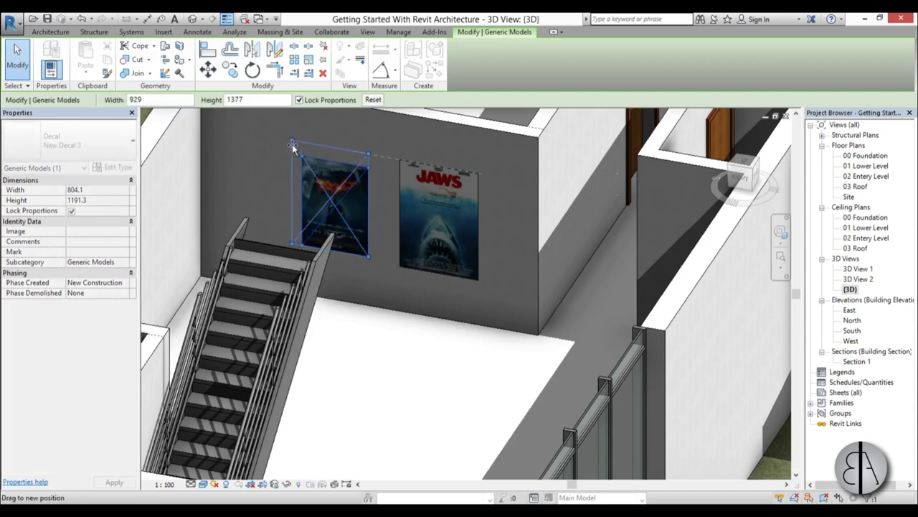
{"action": "mouse_move", "coordinate": [292, 144]}
{"action": "left_mouse_down"}
{"action": "mouse_move", "coordinate": [316, 172]}
{"action": "mouse_move", "coordinate": [308, 164]}
{"action": "left_mouse_up"}
Step: Enlarge the door-side Star Wars decal and move it slightly lower on its wall
{"action": "scroll", "coordinate": [464, 179], "scroll_direction": "down", "scroll_amount": 2}
{"action": "scroll", "coordinate": [471, 297], "scroll_direction": "down", "scroll_amount": 2}
{"action": "mouse_move", "coordinate": [471, 297]}
{"action": "middle_mouse_down", "text": "shift"}
{"action": "mouse_move", "coordinate": [255, 305]}
{"action": "mouse_move", "coordinate": [292, 232]}
{"action": "middle_mouse_up", "text": "shift"}
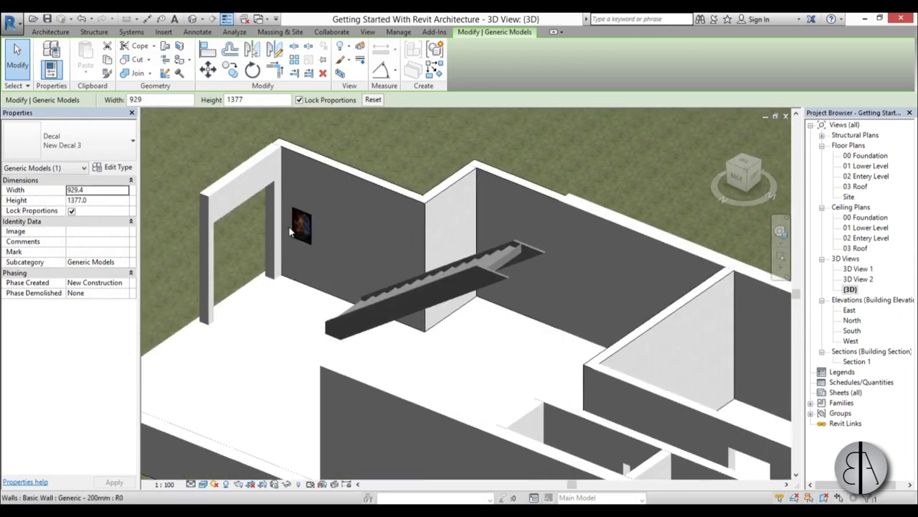
{"action": "scroll", "coordinate": [305, 228], "scroll_direction": "up", "scroll_amount": 2}
{"action": "scroll", "coordinate": [304, 228], "scroll_direction": "up", "scroll_amount": 2}
{"action": "scroll", "coordinate": [310, 229], "scroll_direction": "up", "scroll_amount": 1}
{"action": "mouse_move", "coordinate": [326, 214]}
{"action": "left_mouse_down"}
{"action": "mouse_move", "coordinate": [362, 184]}
{"action": "mouse_move", "coordinate": [372, 161]}
{"action": "left_mouse_up"}
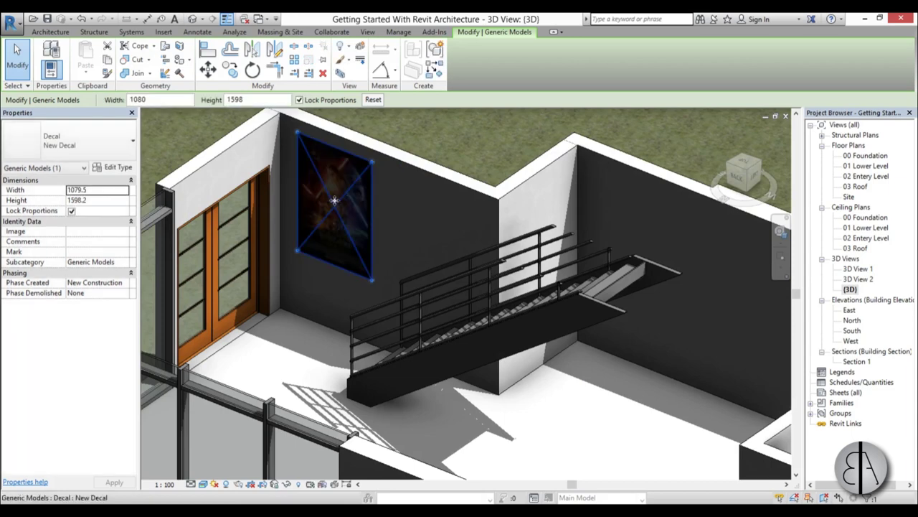
{"action": "left_click_drag", "start_coordinate": [331, 208], "coordinate": [331, 234]}
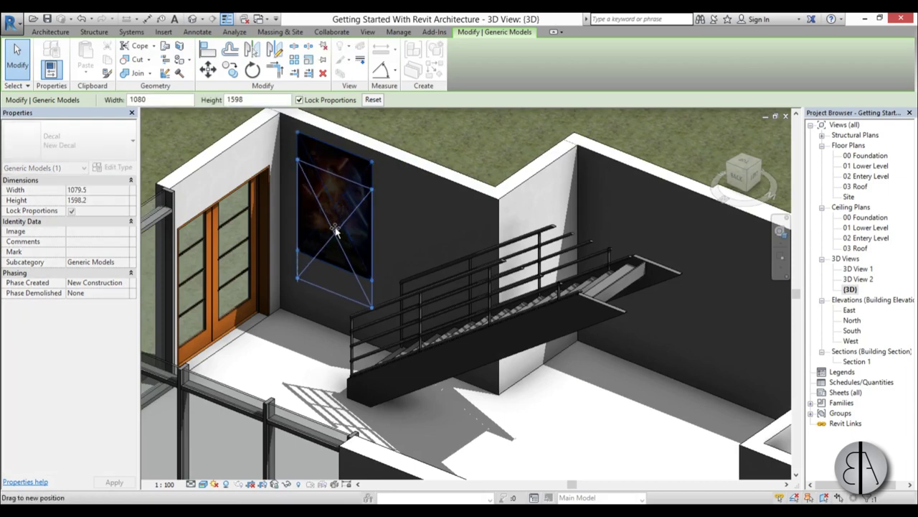
{"action": "key", "text": "Escape"}
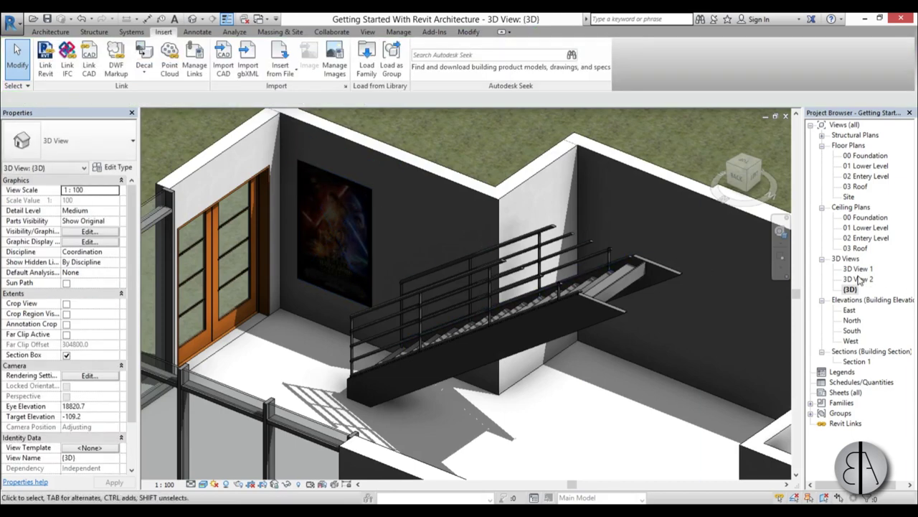
Step: Show the perspective 3D View 2 in Realistic visual style, framed on the stair
{"action": "double_click", "coordinate": [859, 279]}
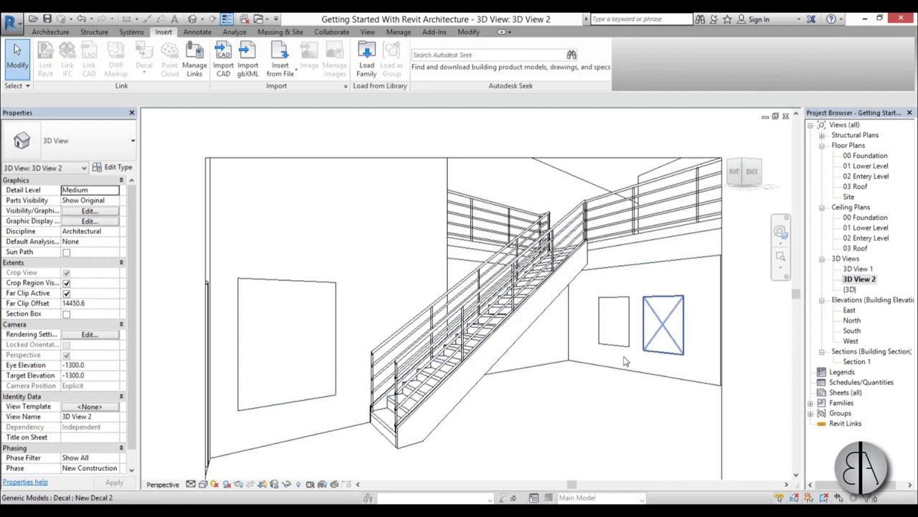
{"action": "left_click", "coordinate": [204, 485]}
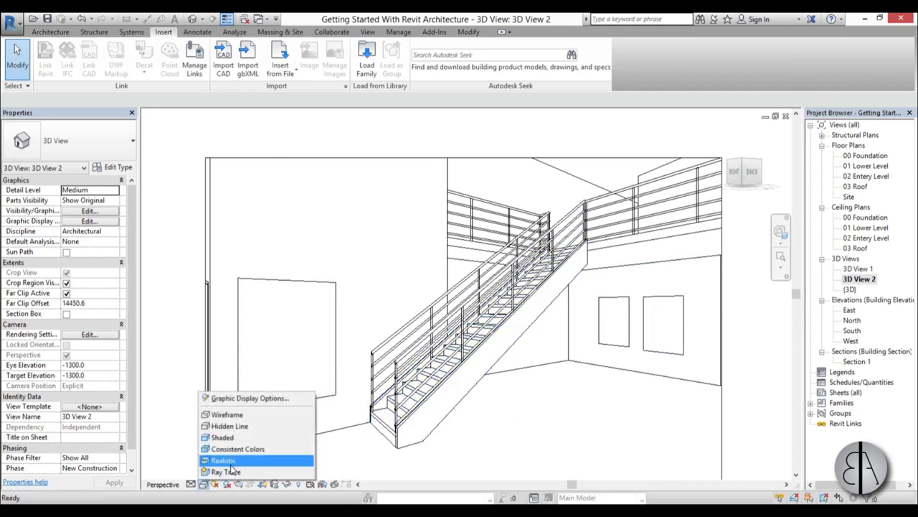
{"action": "left_click", "coordinate": [230, 463]}
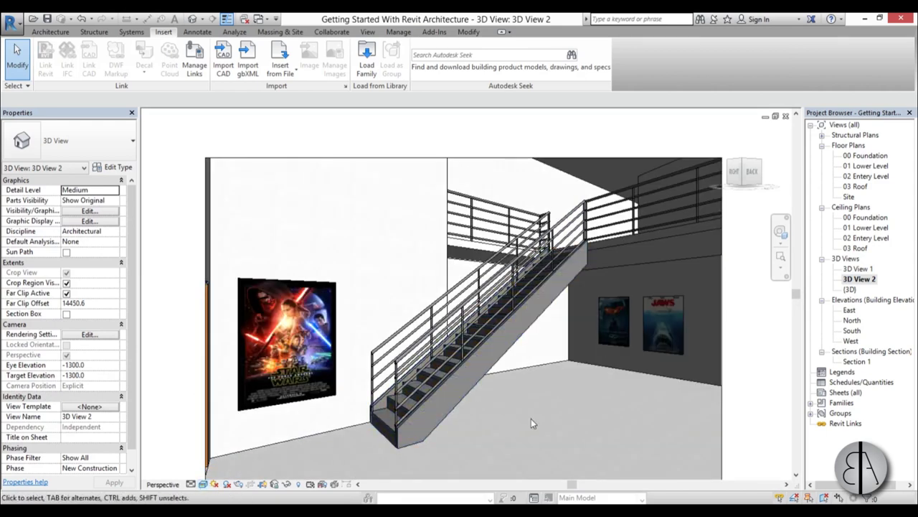
{"action": "middle_click_drag", "start_coordinate": [531, 410], "coordinate": [499, 393]}
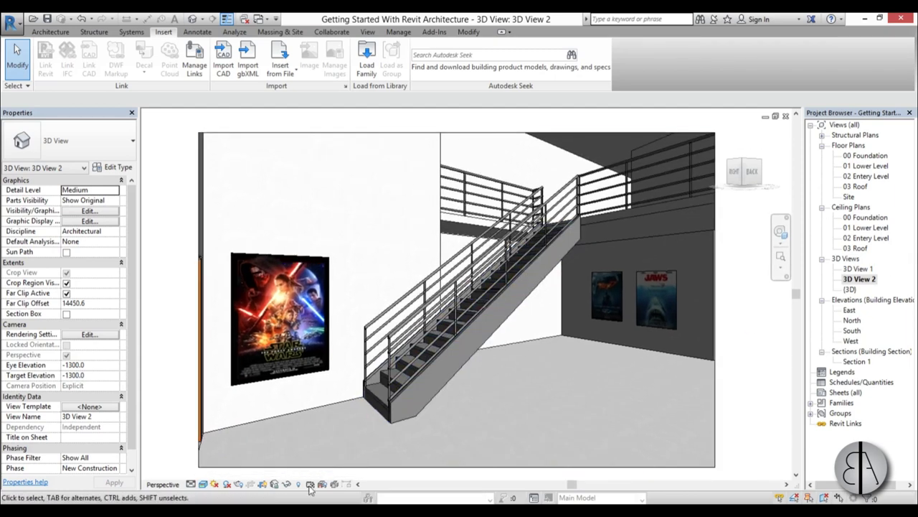
Step: Switch the stair perspective's visual style to Ray Trace
{"action": "left_click", "coordinate": [206, 485]}
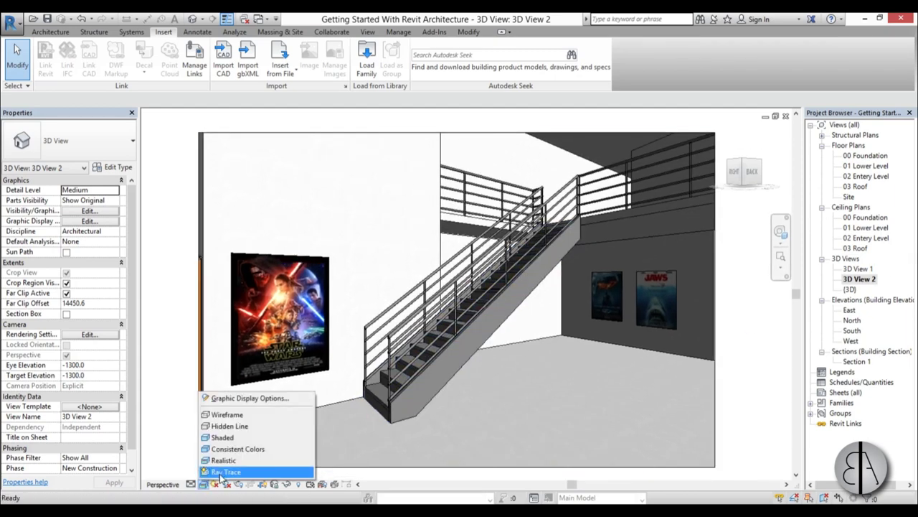
{"action": "left_click", "coordinate": [222, 472]}
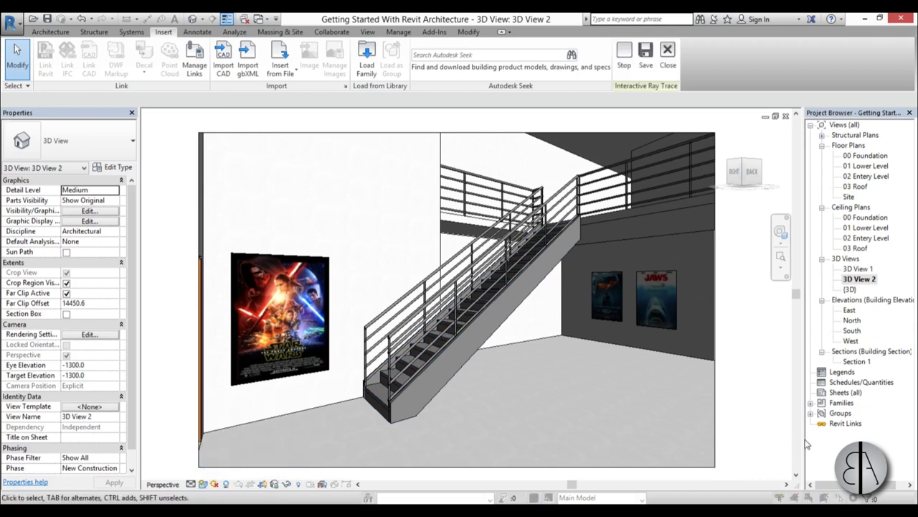